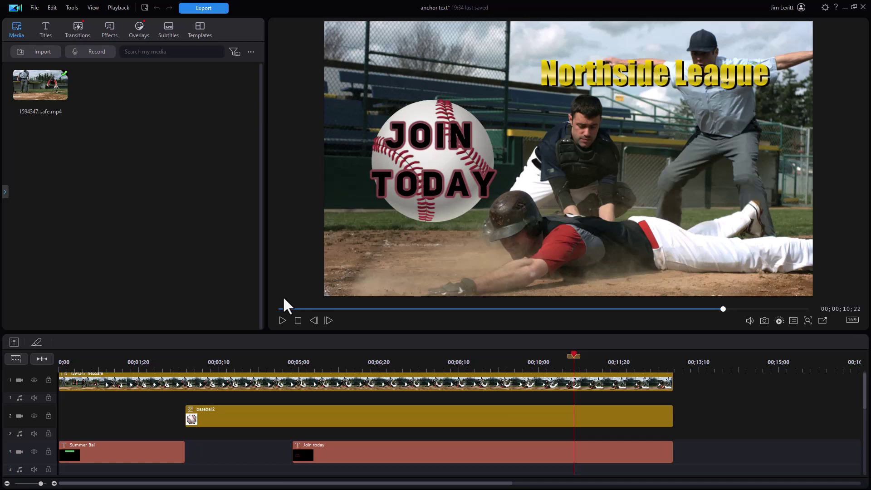
Open the track 1 baseball clip's Video tools and review Position/Size/Flip, Opacity/Fade/Blend and Border/Shadow
{"action": "left_click", "coordinate": [195, 379]}
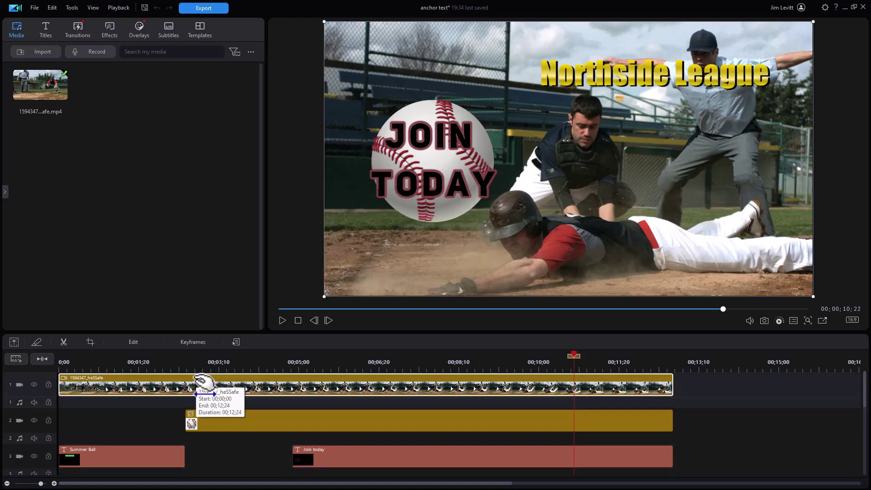
{"action": "double_click", "coordinate": [199, 381]}
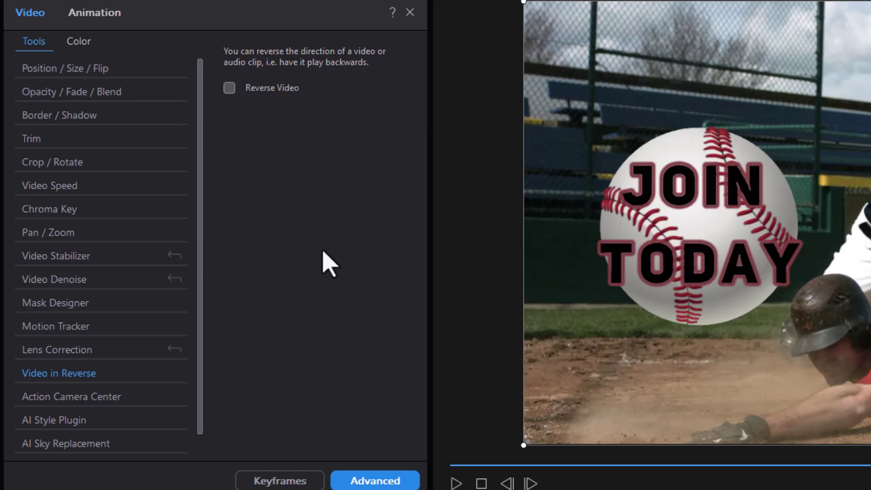
{"action": "left_click", "coordinate": [97, 77]}
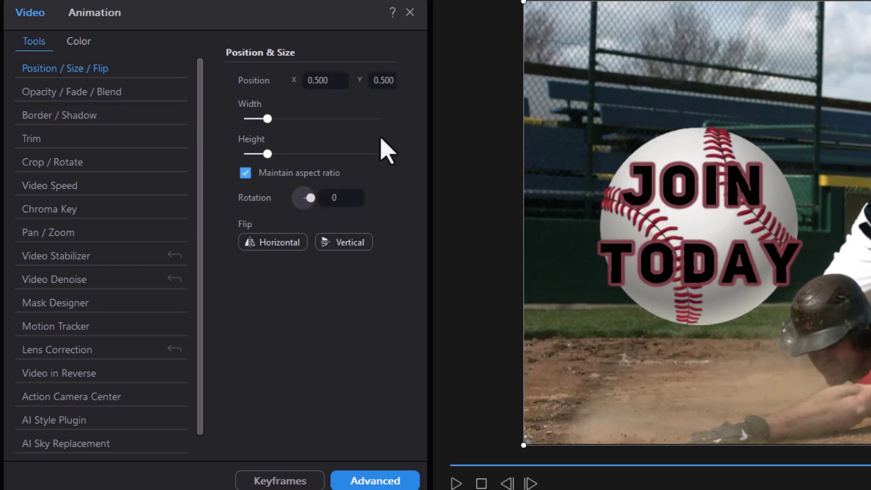
{"action": "left_click", "coordinate": [108, 91]}
{"action": "left_click", "coordinate": [110, 116]}
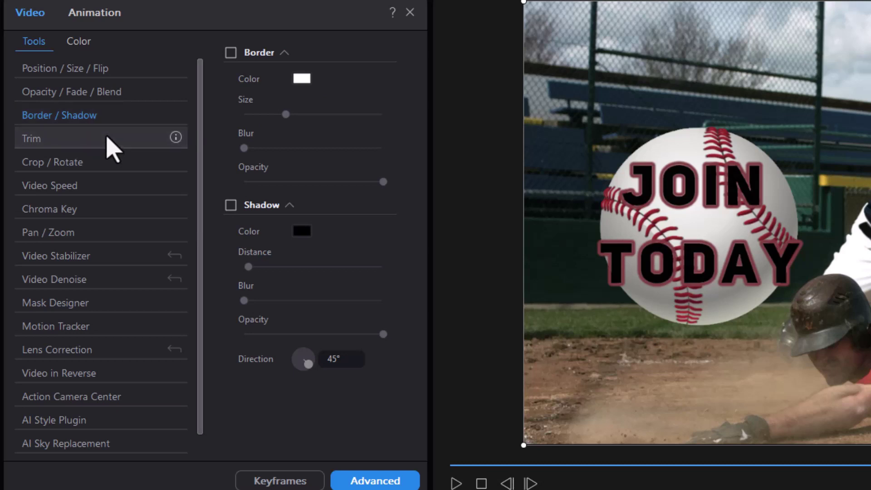
{"action": "left_click", "coordinate": [110, 140]}
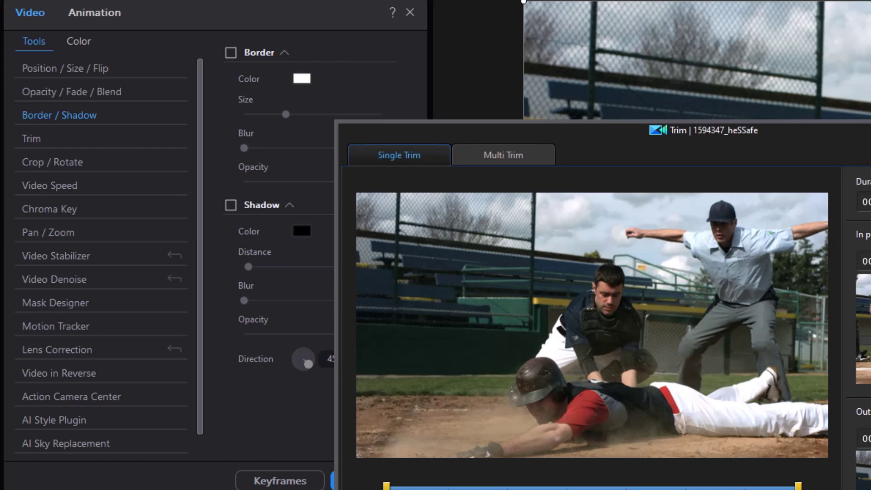
{"action": "key", "text": "Escape"}
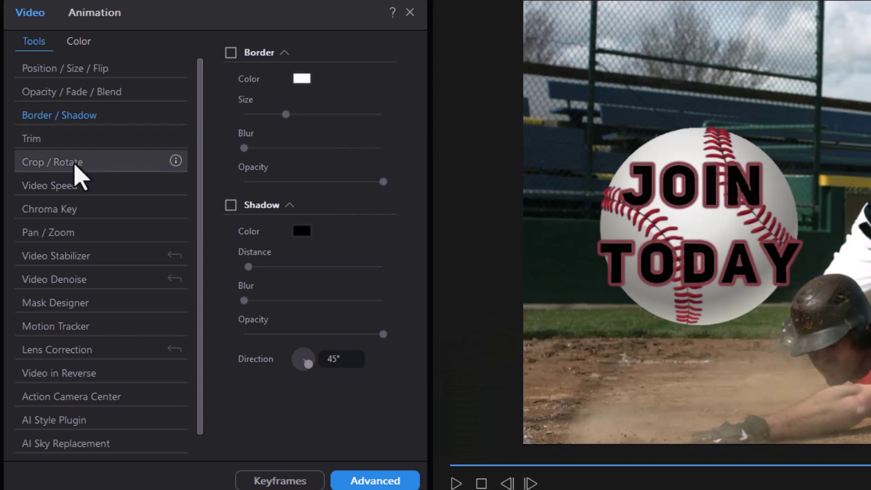
{"action": "left_click", "coordinate": [71, 165]}
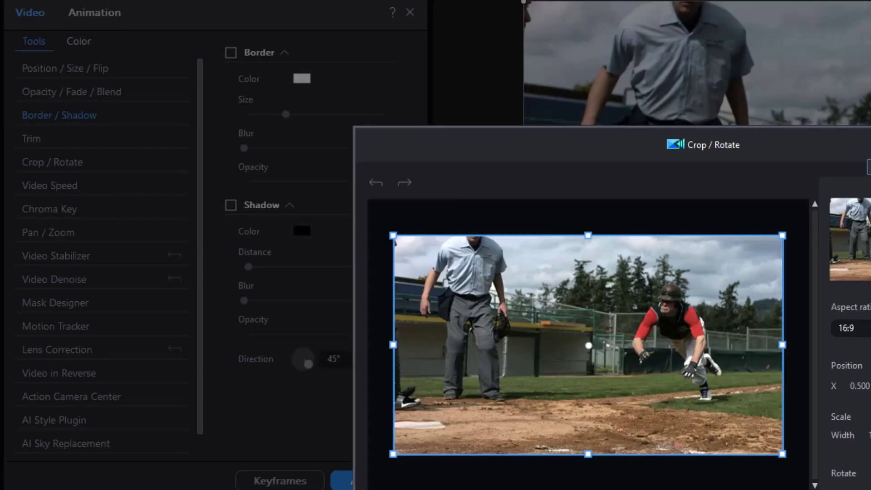
{"action": "key", "text": "Escape"}
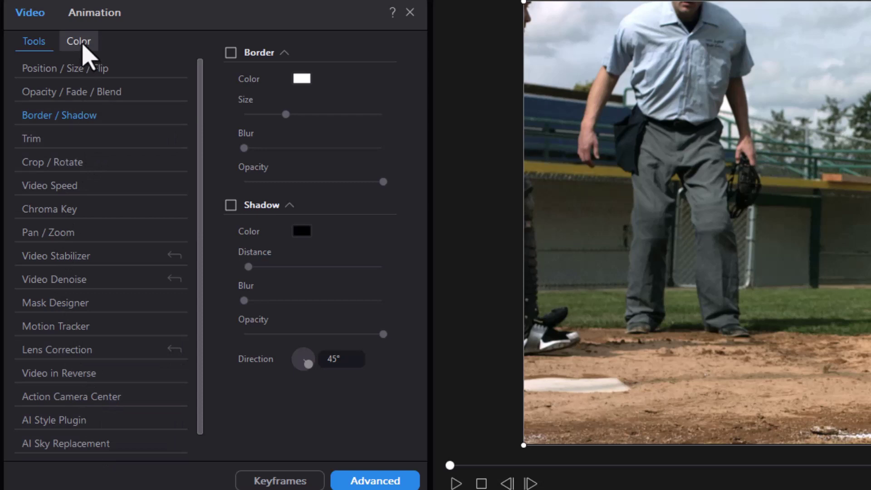
{"action": "left_click", "coordinate": [80, 46]}
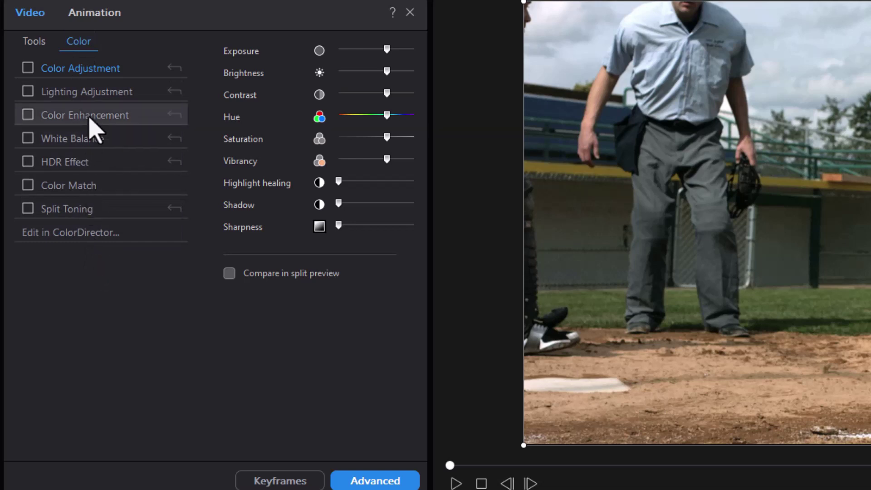
Go back to the clip's tool list, then open the baseball clip in Advanced Editing
{"action": "left_click", "coordinate": [38, 44]}
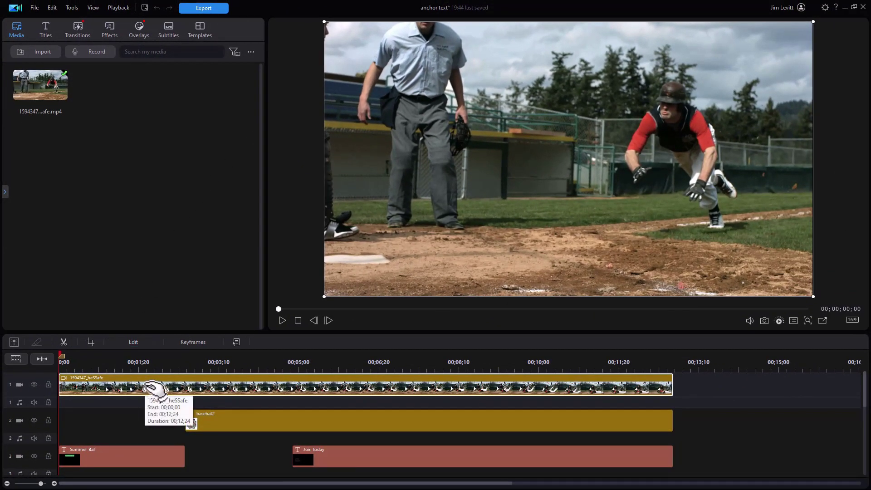
{"action": "double_click", "coordinate": [154, 386]}
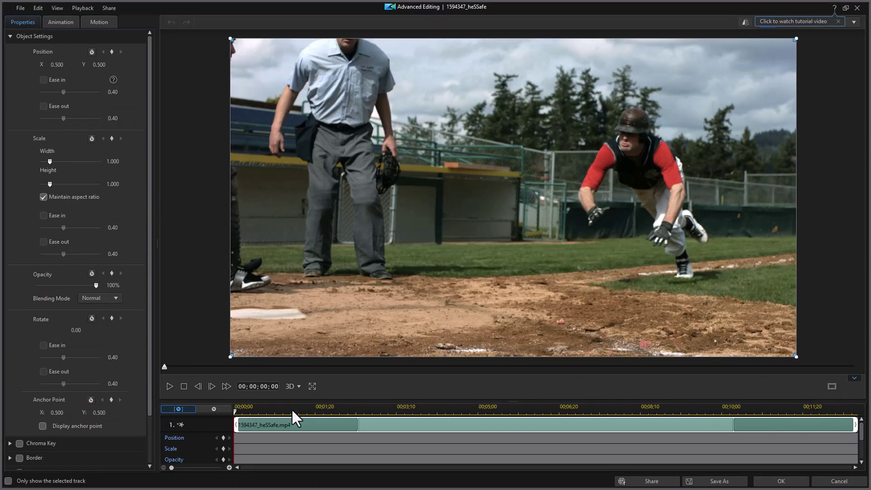
Hide the Advanced Editing timeline, collapse Object Settings, then close Advanced Editing
{"action": "left_click", "coordinate": [855, 378]}
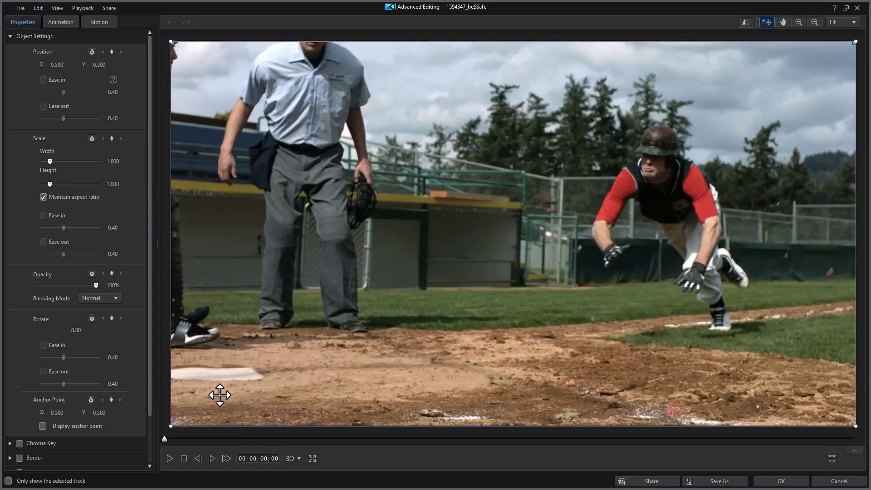
{"action": "left_click_drag", "start_coordinate": [148, 309], "coordinate": [146, 438]}
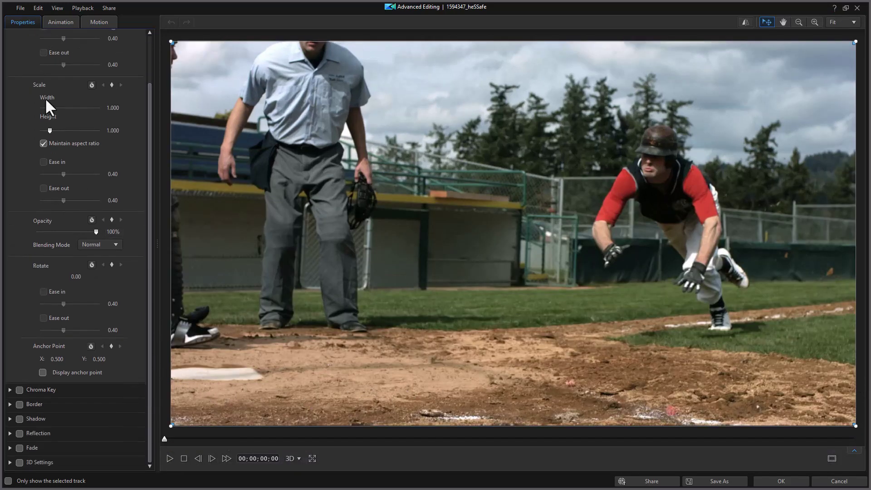
{"action": "left_click_drag", "start_coordinate": [151, 131], "coordinate": [80, 58]}
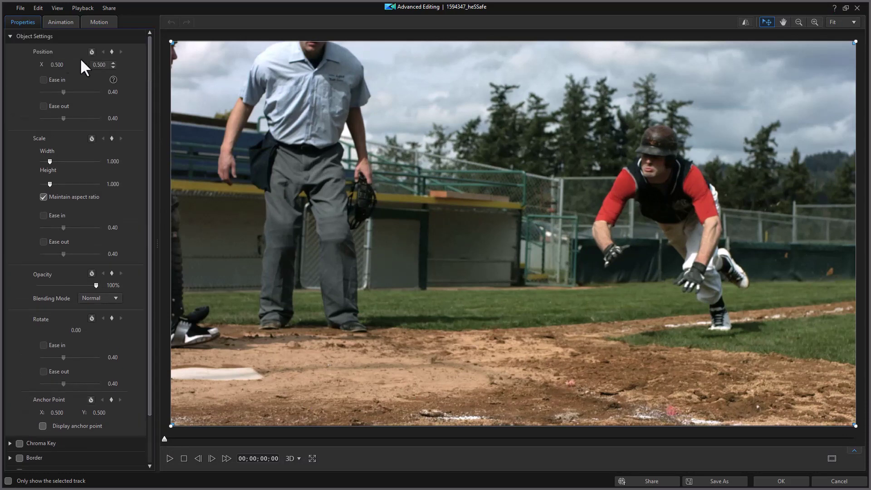
{"action": "left_click", "coordinate": [9, 35]}
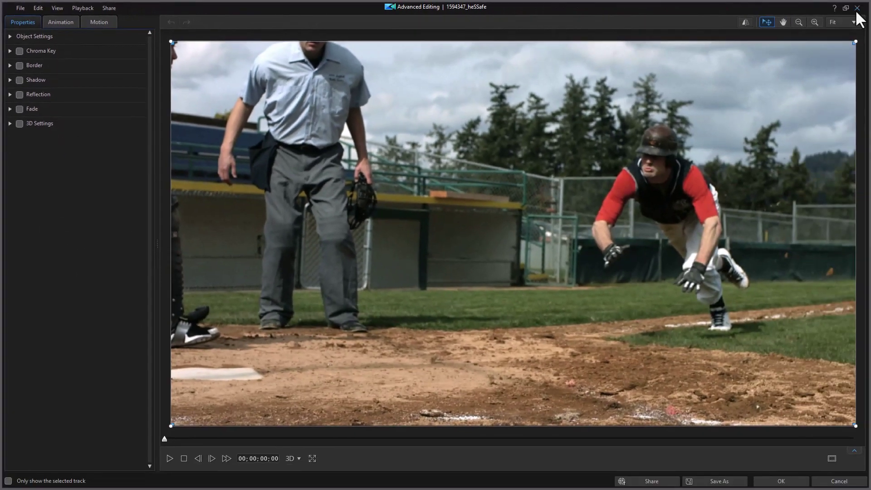
{"action": "left_click", "coordinate": [862, 8]}
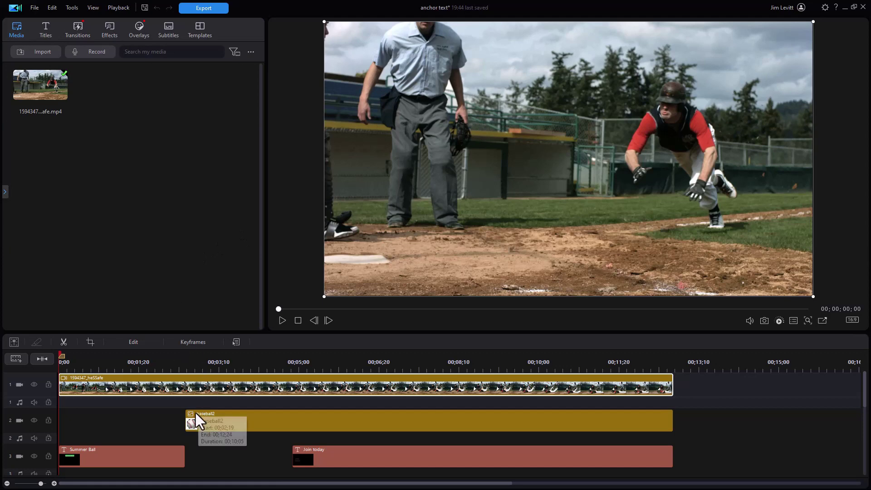
Reopen the baseball clip's editor, then close Advanced Editing to return to its Border/Shadow settings
{"action": "double_click", "coordinate": [184, 389]}
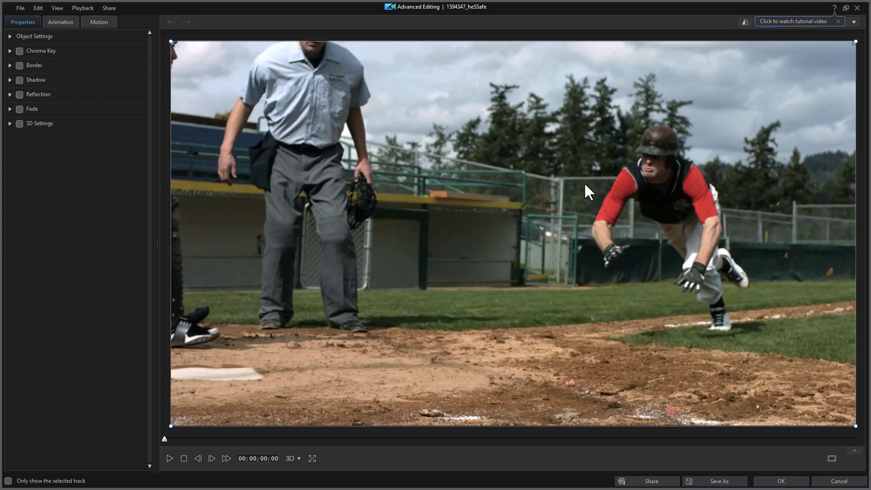
{"action": "left_click", "coordinate": [857, 8]}
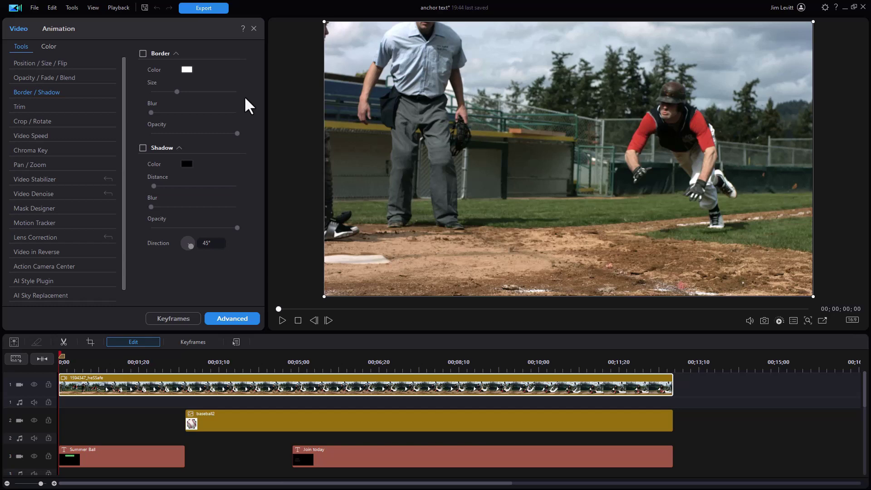
Close Border/Shadow, select the Join today clip, and move the playhead to about 00;06;20
{"action": "left_click", "coordinate": [188, 419]}
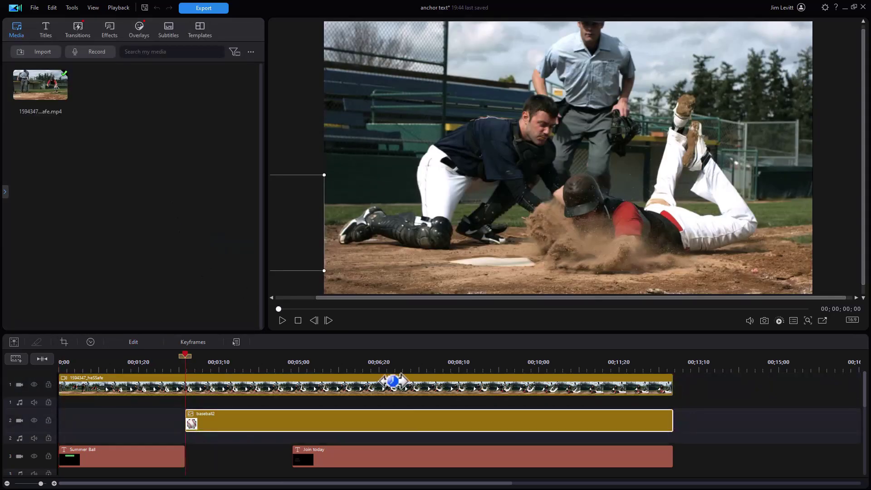
{"action": "left_click", "coordinate": [362, 458]}
{"action": "left_click", "coordinate": [489, 279]}
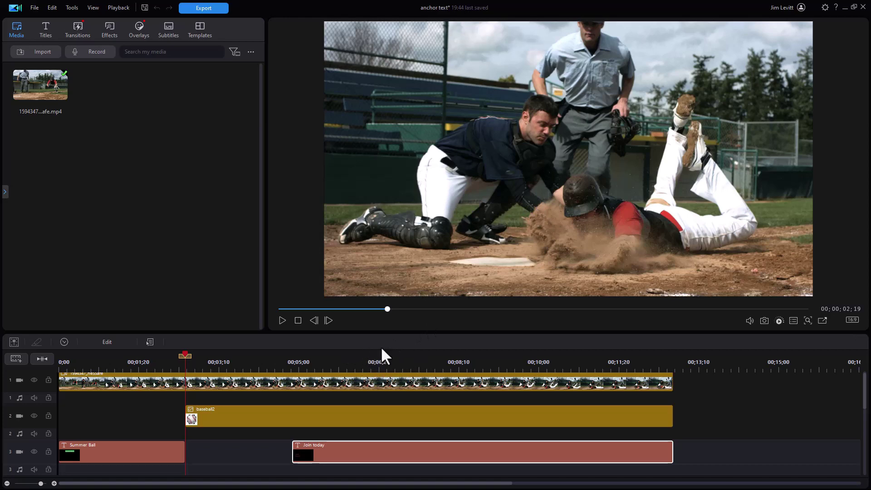
{"action": "left_click_drag", "start_coordinate": [185, 355], "coordinate": [386, 363]}
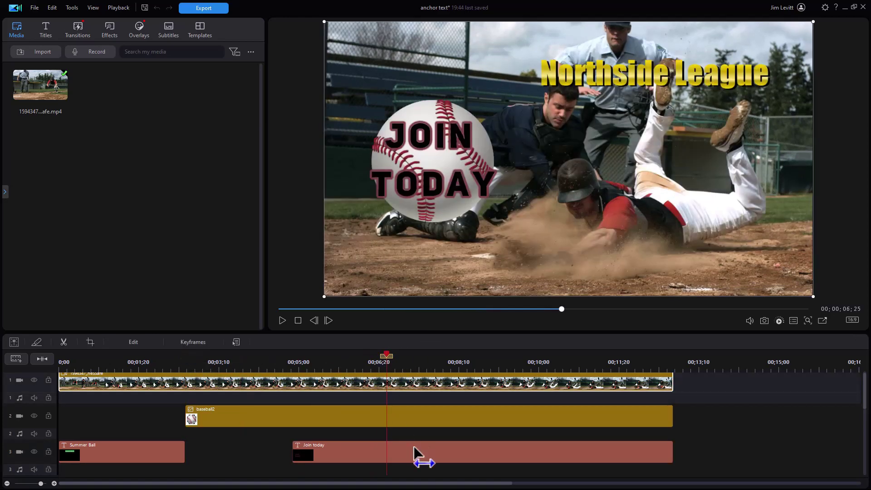
Open the Join today title's quick settings, expand Blend and Position & Size, then switch to Advanced
{"action": "double_click", "coordinate": [414, 451]}
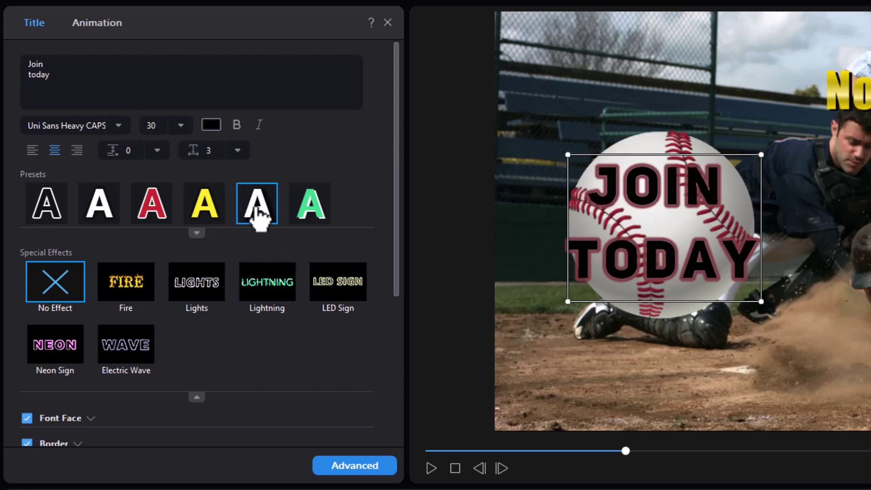
{"action": "left_click_drag", "start_coordinate": [391, 206], "coordinate": [336, 398]}
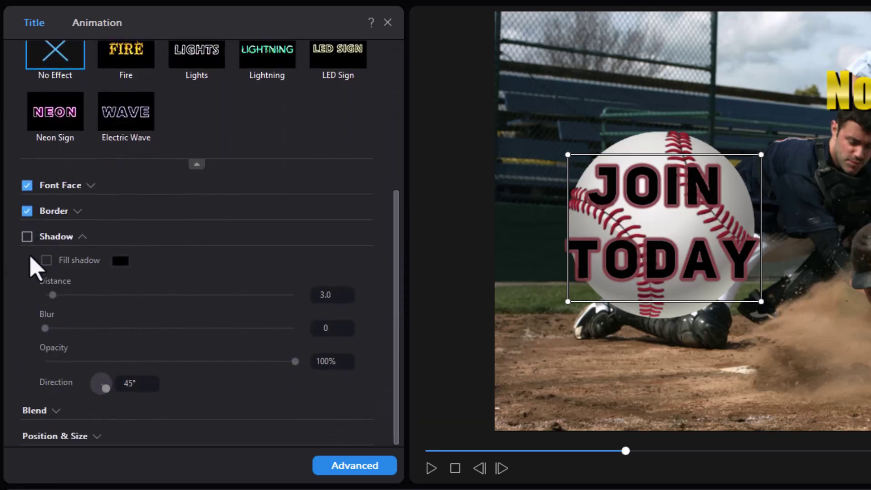
{"action": "left_click", "coordinate": [51, 413]}
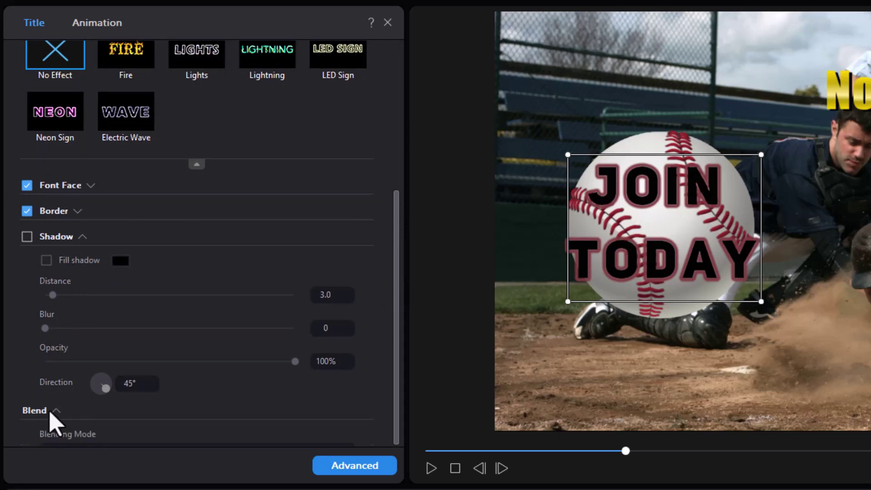
{"action": "left_click_drag", "start_coordinate": [398, 316], "coordinate": [396, 474]}
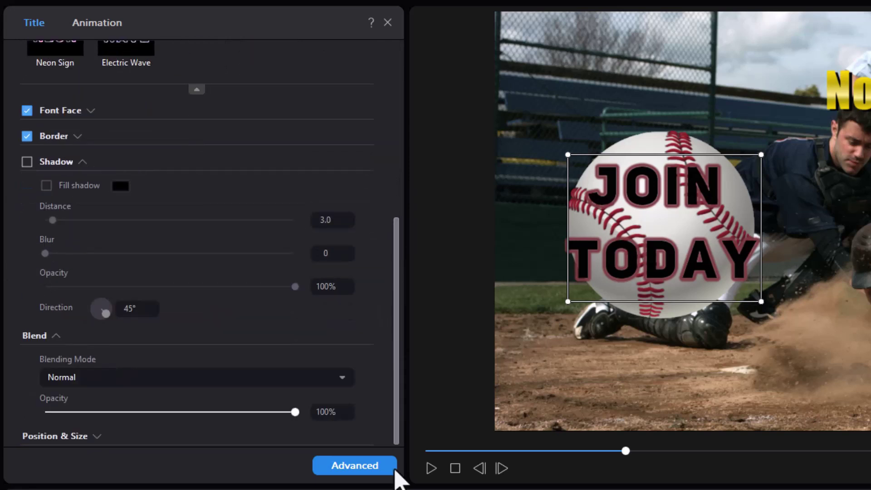
{"action": "left_click", "coordinate": [97, 437]}
{"action": "left_click_drag", "start_coordinate": [404, 358], "coordinate": [395, 131]}
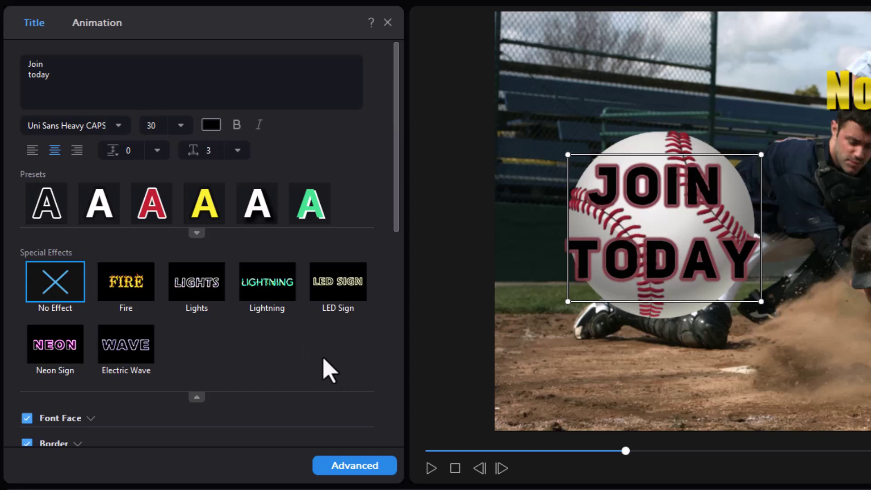
{"action": "left_click", "coordinate": [360, 467]}
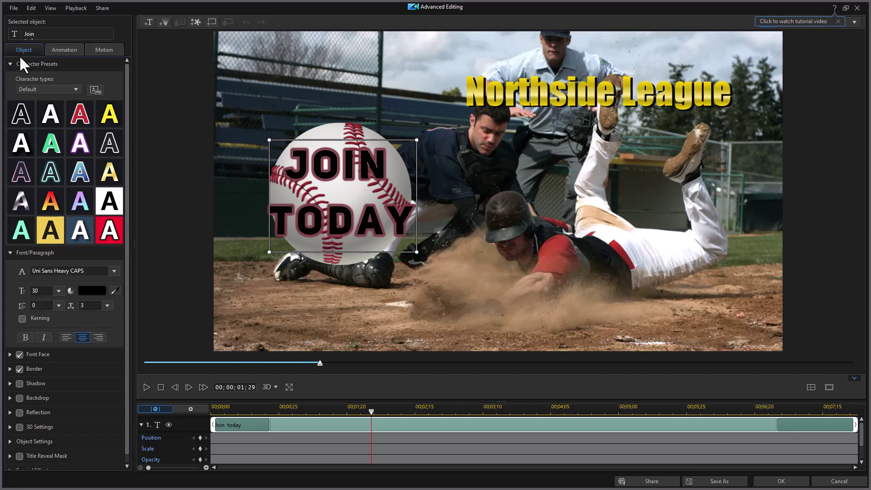
Collapse Character Presets and Font/Paragraph for Join today, then close Advanced Editing
{"action": "left_click", "coordinate": [9, 63]}
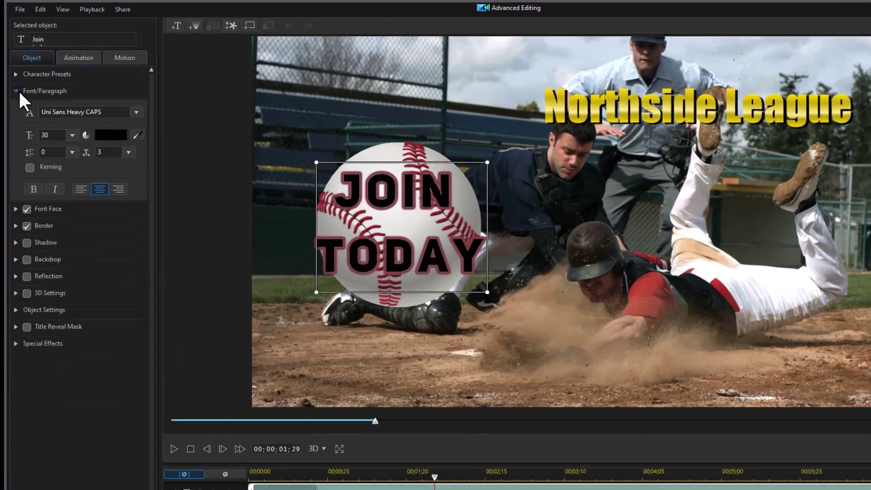
{"action": "left_click", "coordinate": [42, 78]}
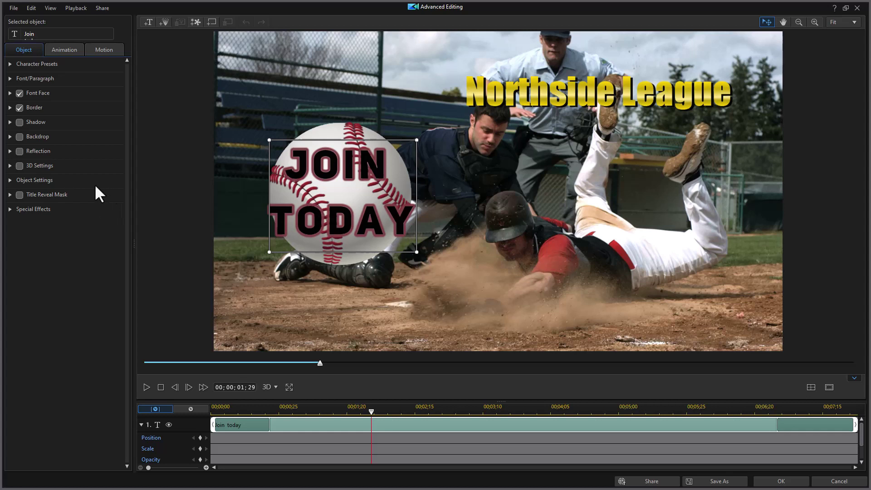
{"action": "left_click", "coordinate": [857, 8]}
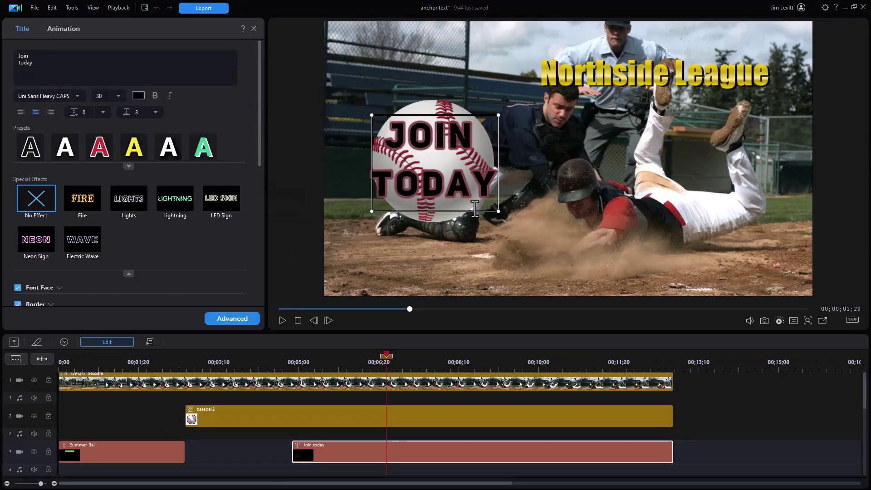
Close the Join today title settings, reopen the title in Advanced Editing, then close it again
{"action": "left_click", "coordinate": [254, 28]}
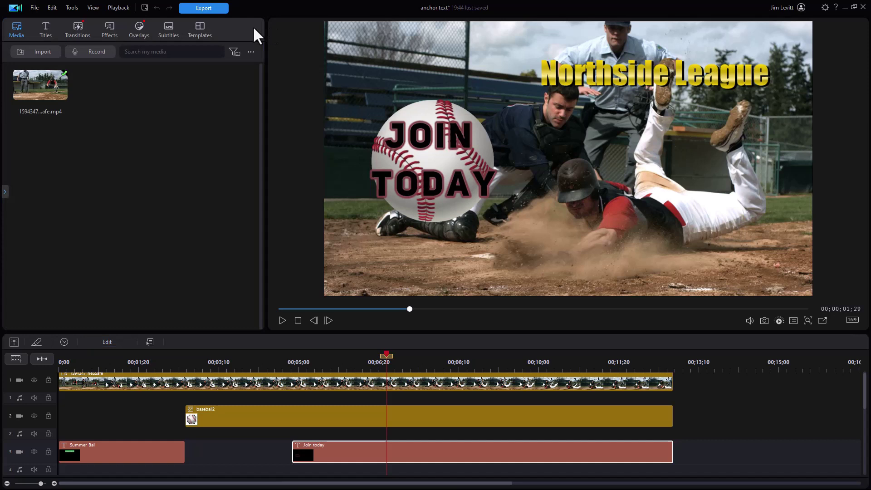
{"action": "double_click", "coordinate": [359, 458]}
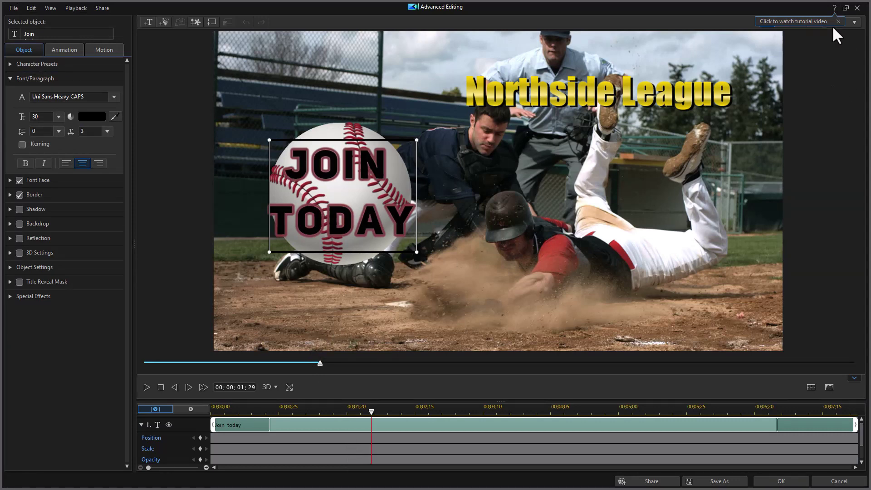
{"action": "left_click", "coordinate": [857, 7]}
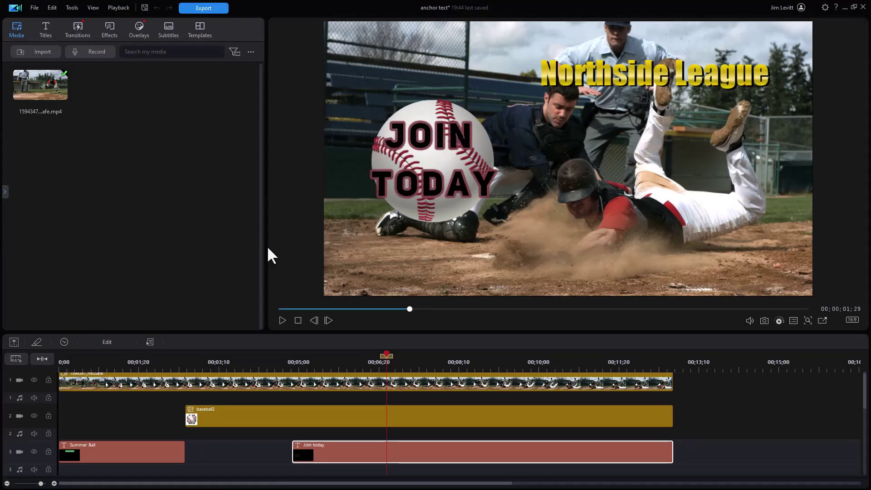